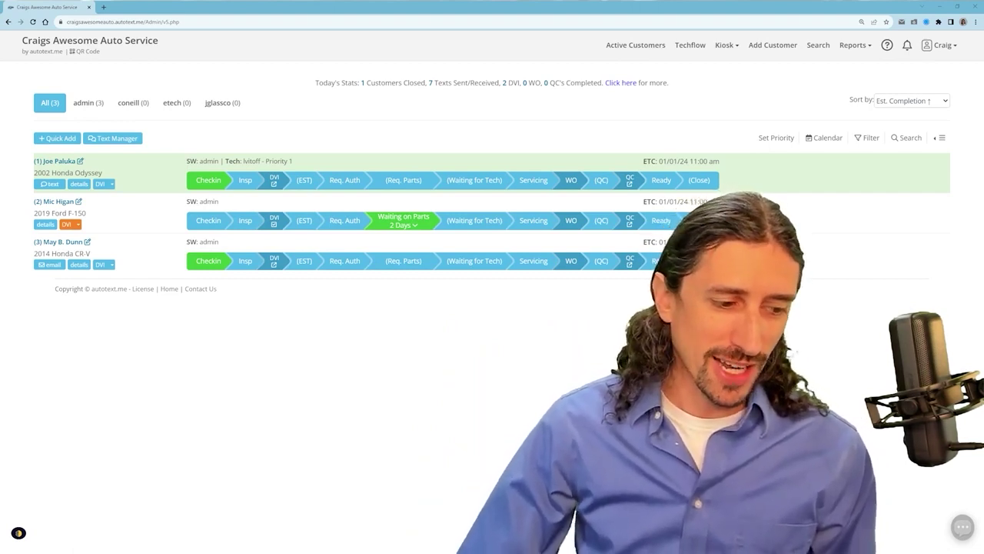
# Step: Display the shop's QR code and close it again
pyautogui.hotkey('alt', 'Tab')
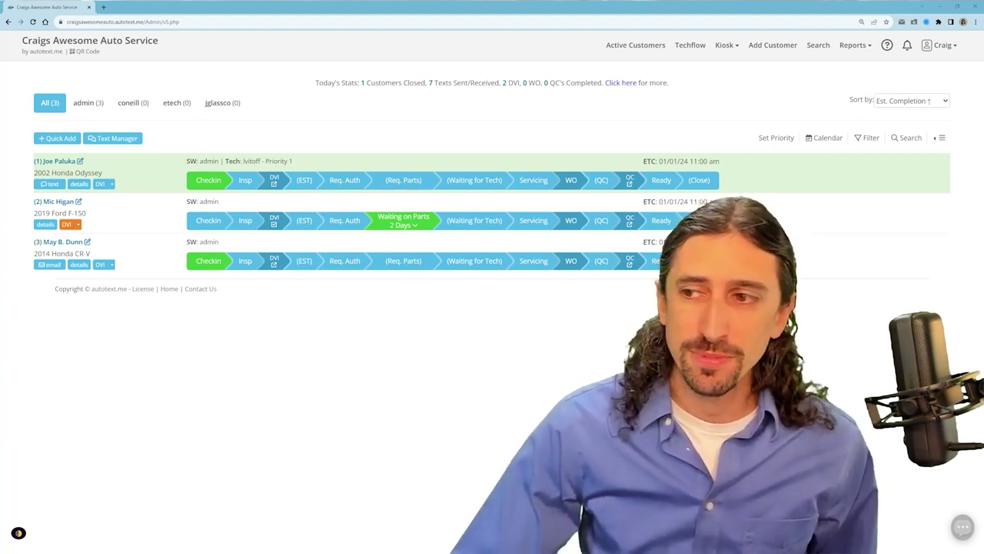
pyautogui.click(82, 51)
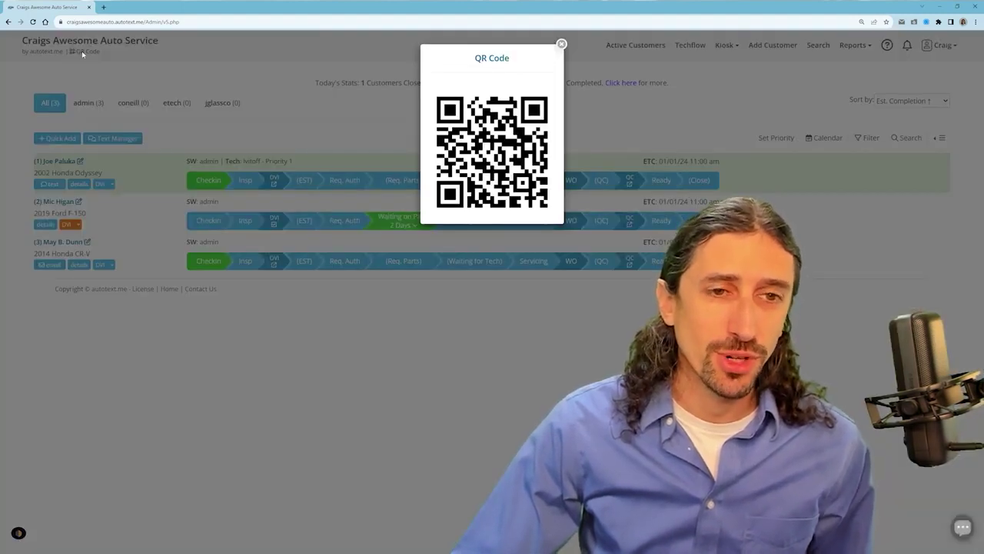
pyautogui.click(562, 44)
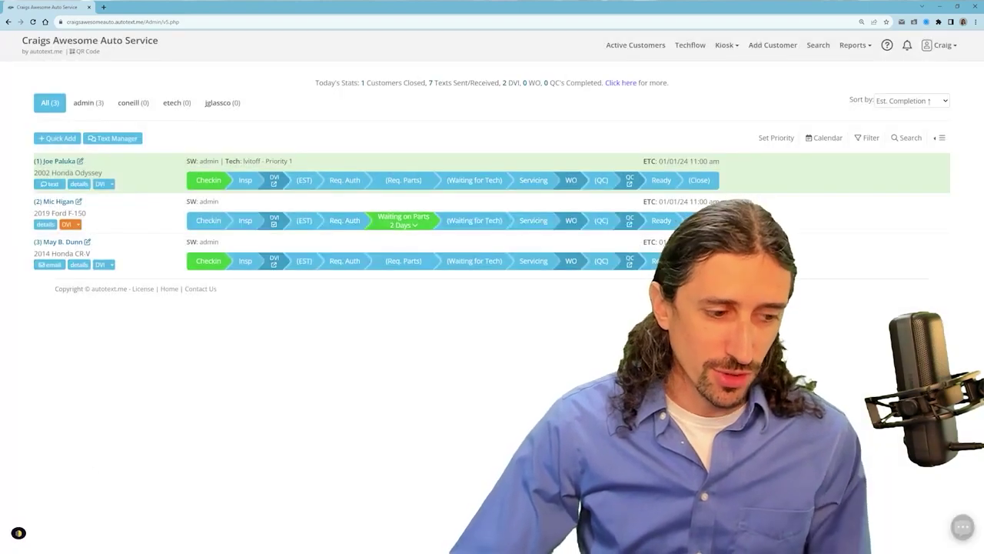
# Step: Switch to the technician's browser window, sign in with the prefilled credentials, and check the technician's own tickets before showing all tickets
pyautogui.hotkey('alt', 'Tab')
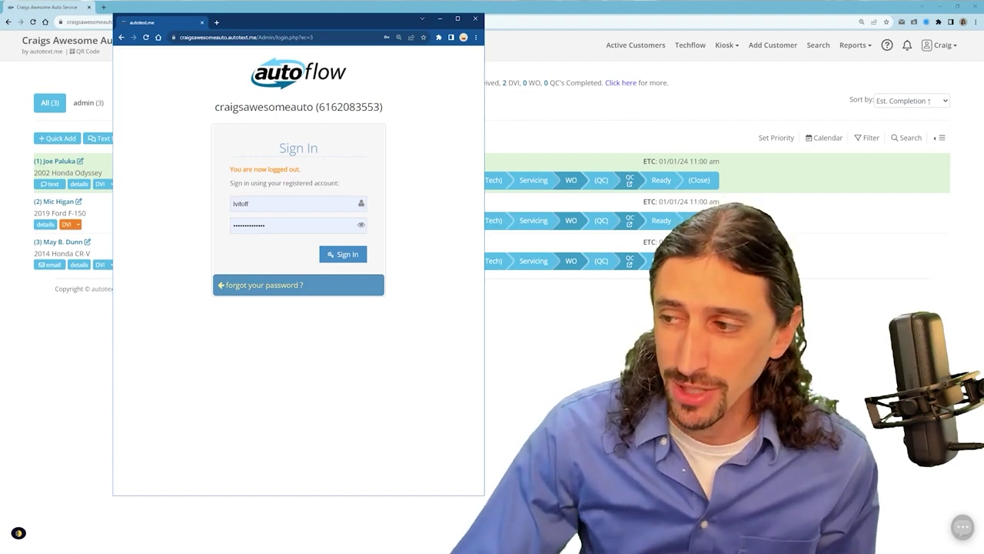
pyautogui.click(346, 260)
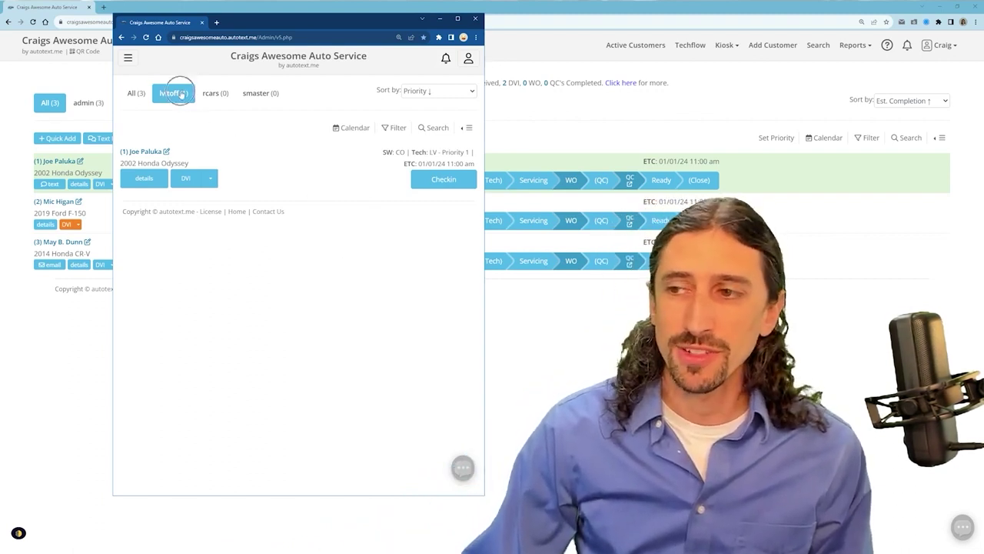
pyautogui.click(182, 93)
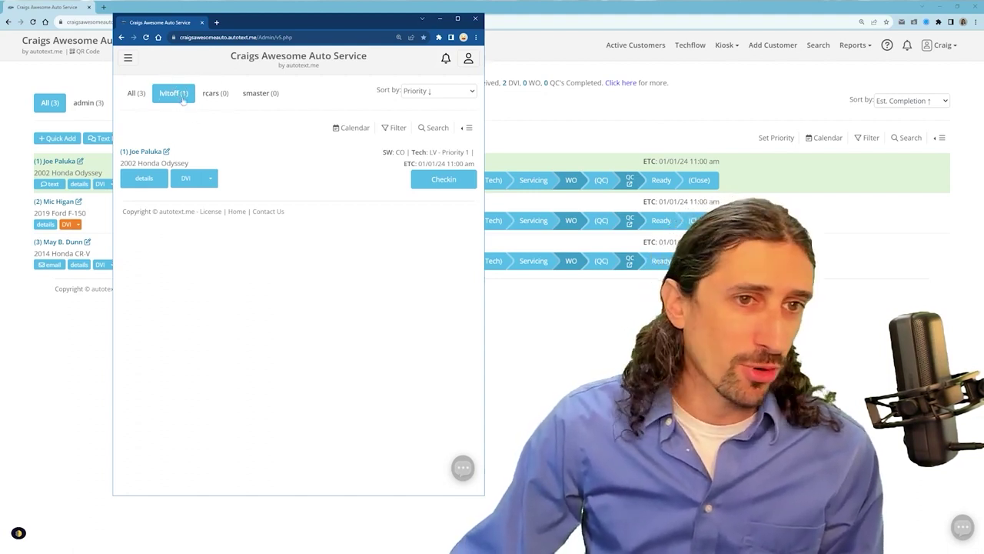
pyautogui.click(132, 97)
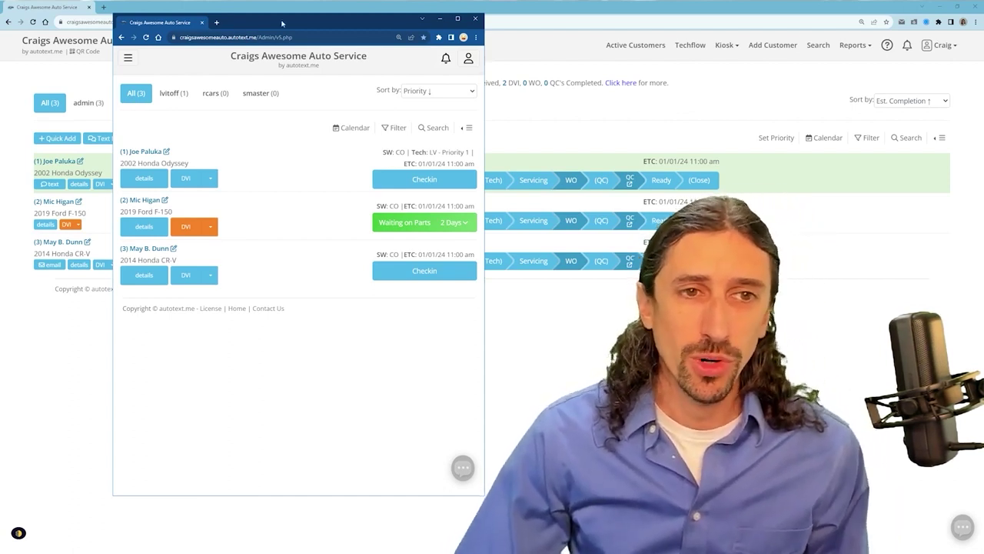
pyautogui.moveTo(282, 23)
pyautogui.mouseDown()
pyautogui.moveTo(231, 329)
pyautogui.moveTo(245, 166)
pyautogui.moveTo(317, 33)
pyautogui.moveTo(265, 33)
pyautogui.mouseUp()
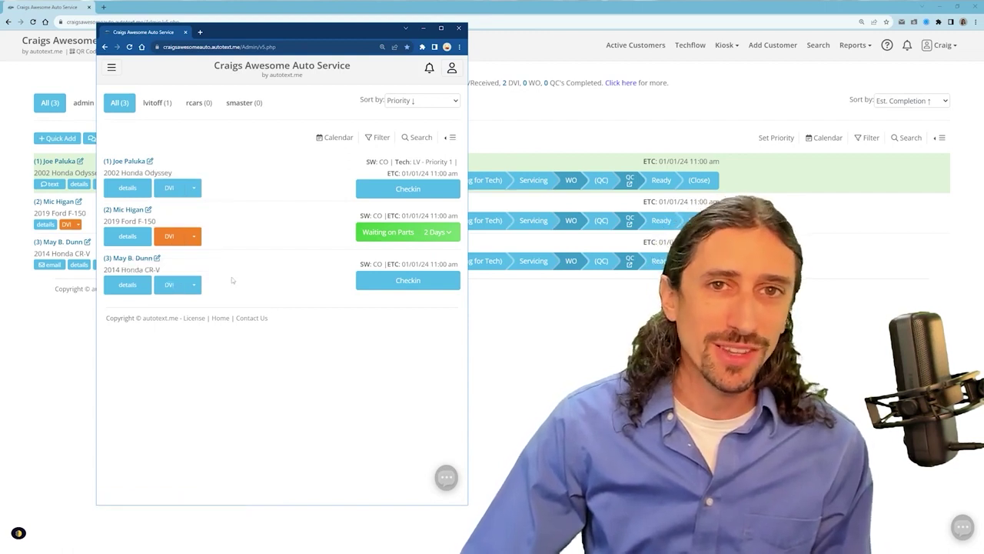
# Step: Open the 2002 Honda Odyssey's digital vehicle inspection and fill in its VIN by scanning the image file VIN
pyautogui.click(174, 193)
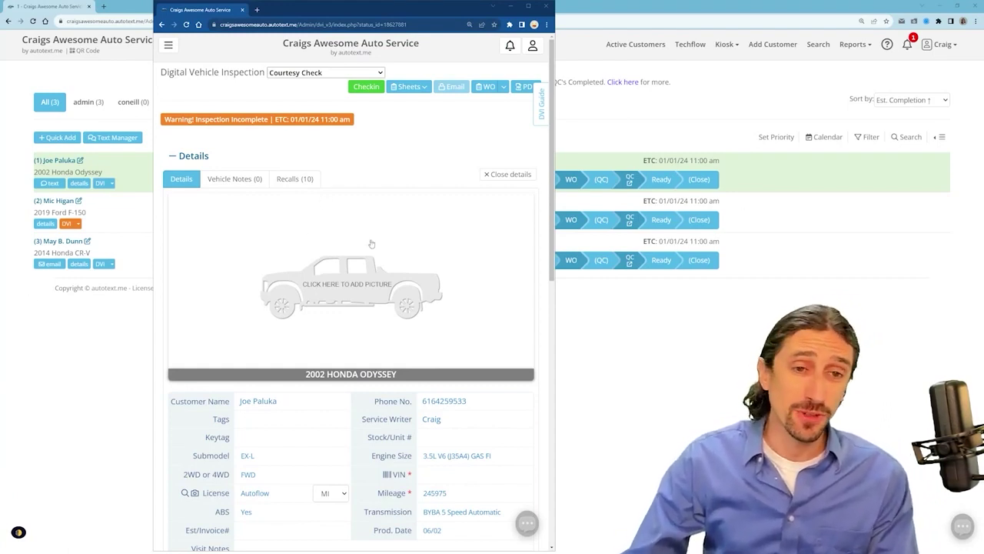
pyautogui.scroll(-3, 380, 245)
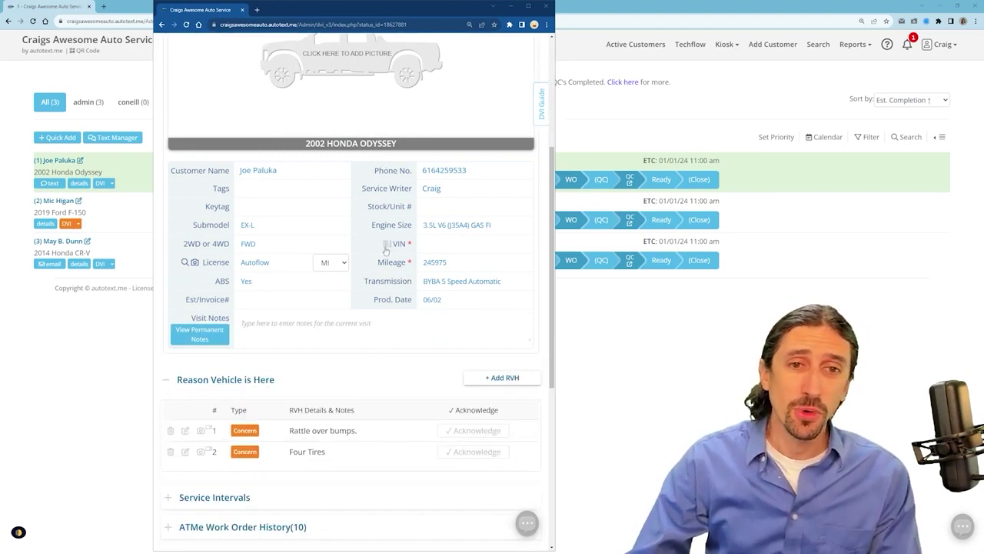
pyautogui.click(386, 248)
pyautogui.click(387, 246)
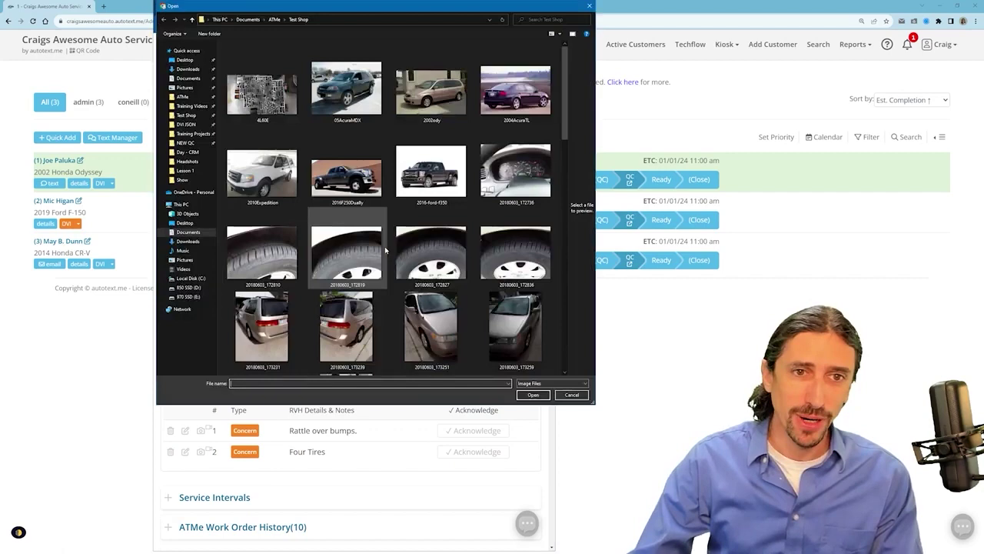
pyautogui.scroll(-10, 385, 246)
pyautogui.click(269, 330)
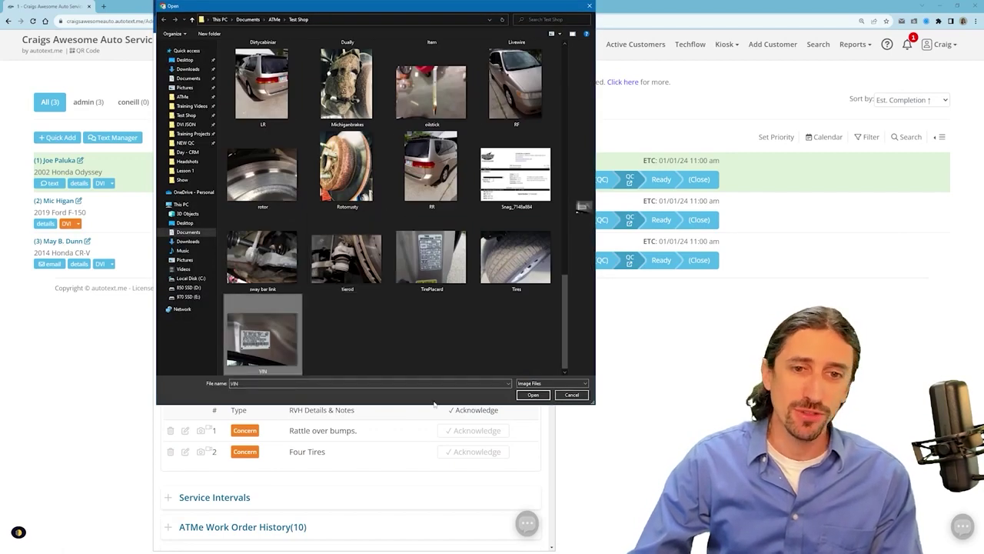
pyautogui.click(533, 395)
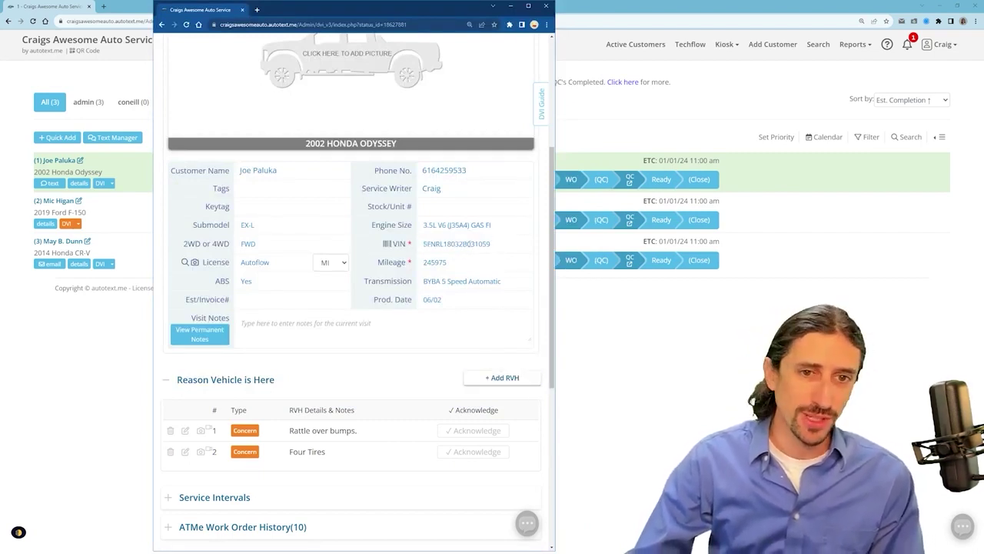
# Step: Acknowledge both concerns under Reason Vehicle is Here: "Rattle over bumps." and "Four Tires"
pyautogui.scroll(-1, 468, 242)
pyautogui.scroll(-4, 468, 242)
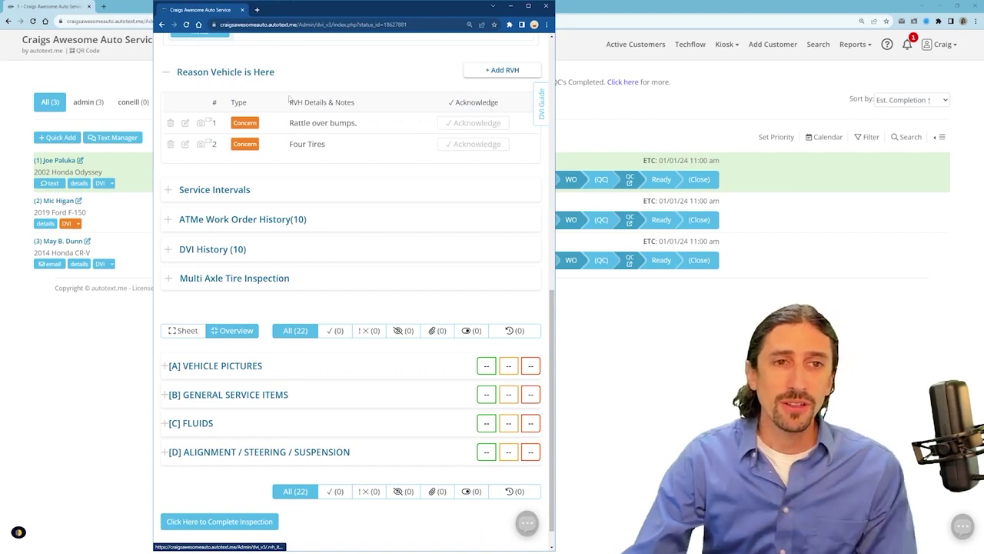
pyautogui.click(492, 127)
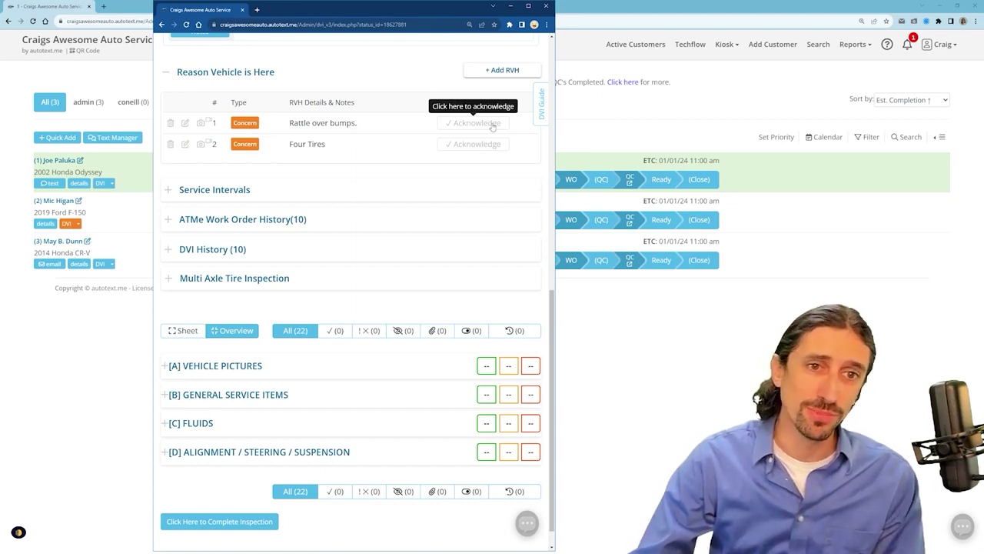
pyautogui.click(492, 127)
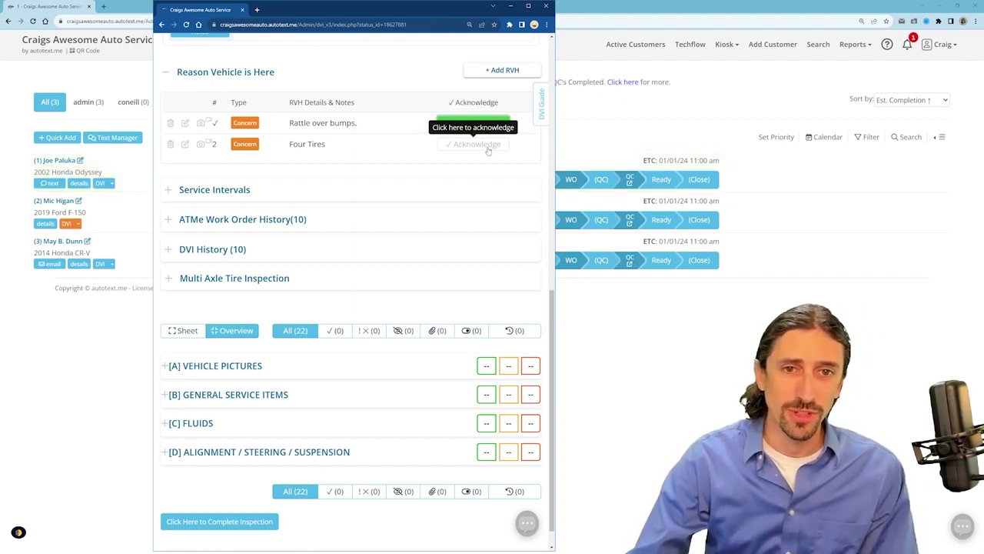
pyautogui.click(488, 148)
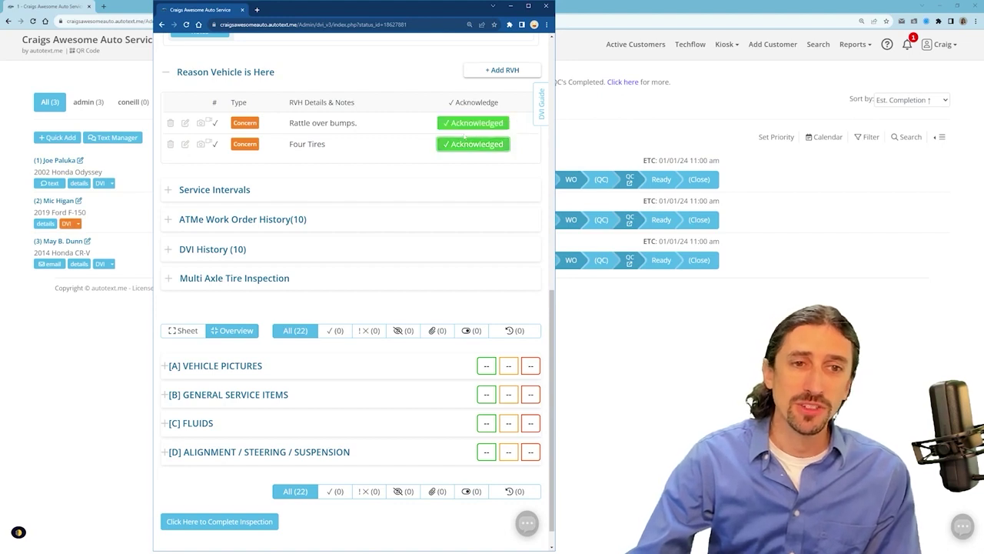
# Step: Expand the Multi Axle Tire Inspection section to reach the front axle tires
pyautogui.scroll(-1, 463, 138)
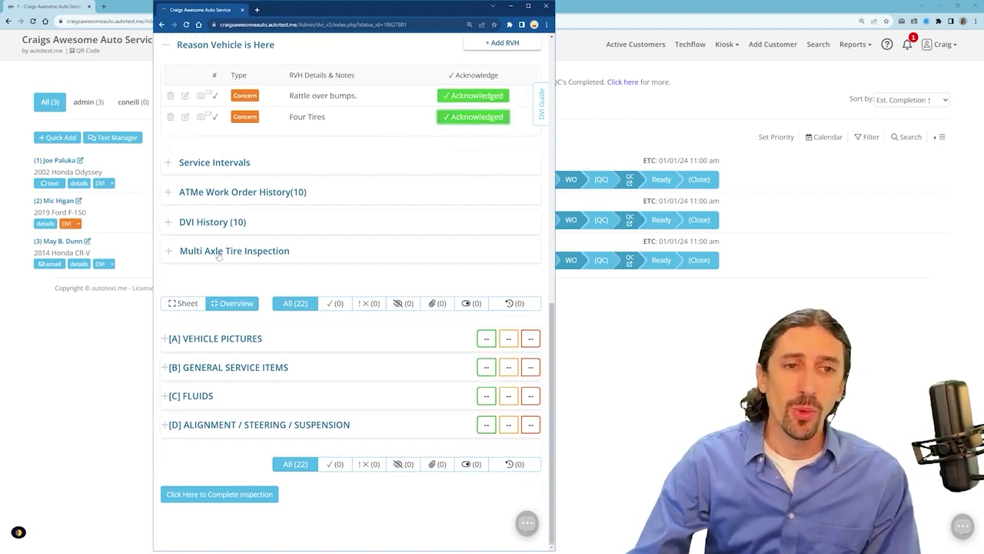
pyautogui.click(219, 256)
pyautogui.click(219, 257)
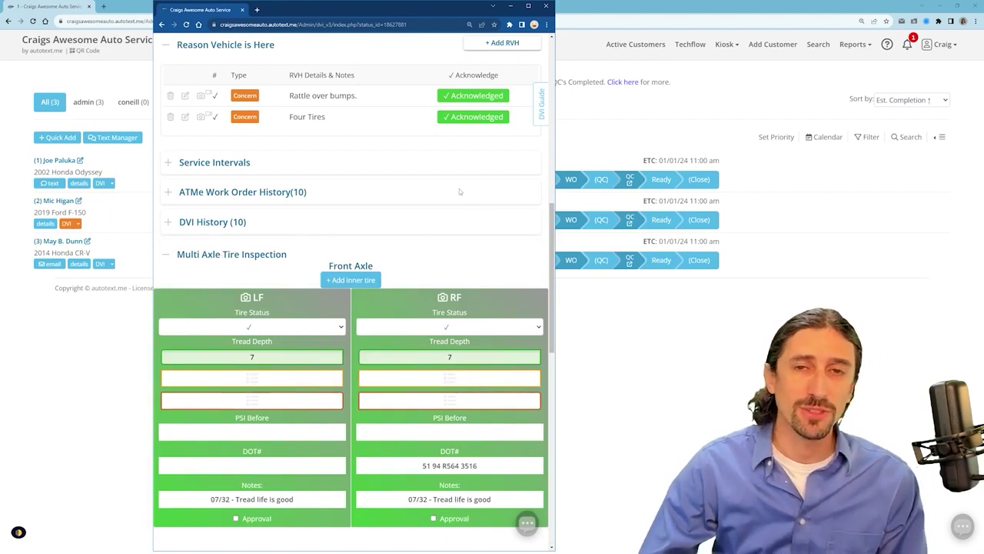
pyautogui.scroll(-3, 428, 198)
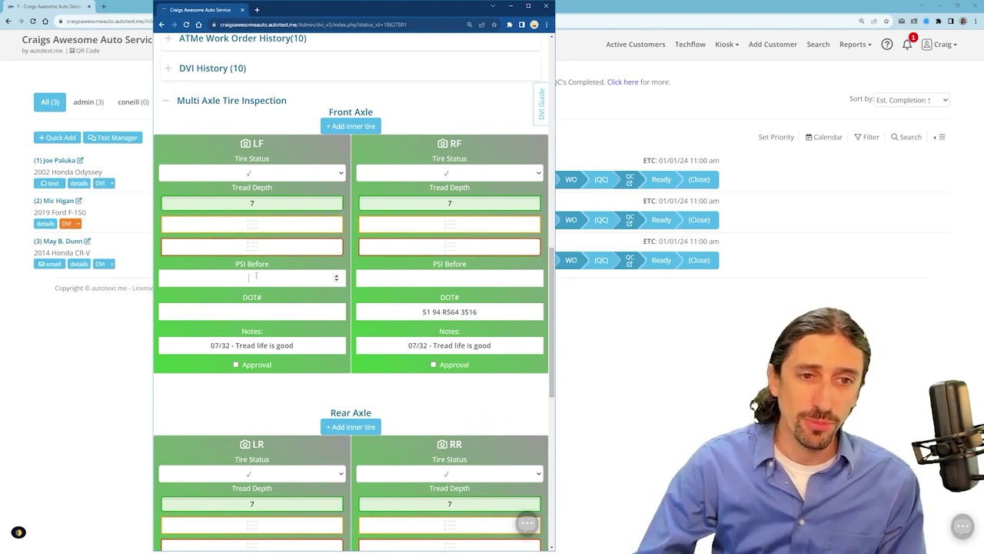
# Step: Set the left front tire's tread depth to 4, with the note "04/32 - Tread depth is nearing end of usable life"
pyautogui.click(253, 312)
pyautogui.click(282, 227)
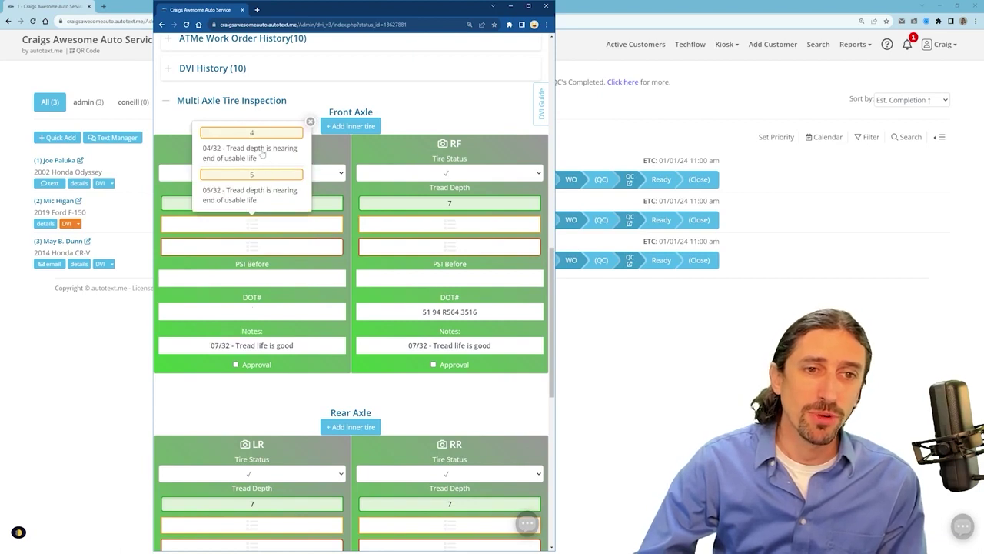
pyautogui.click(262, 153)
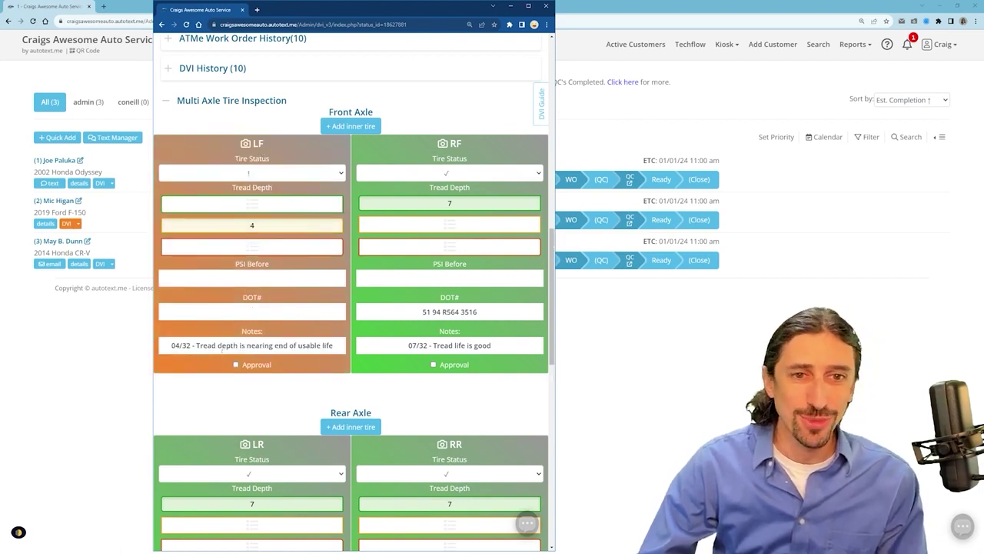
# Step: Set the tread depth of the right front and left front tires to 6, with the note "06/32 - Tread life is good"
pyautogui.click(425, 206)
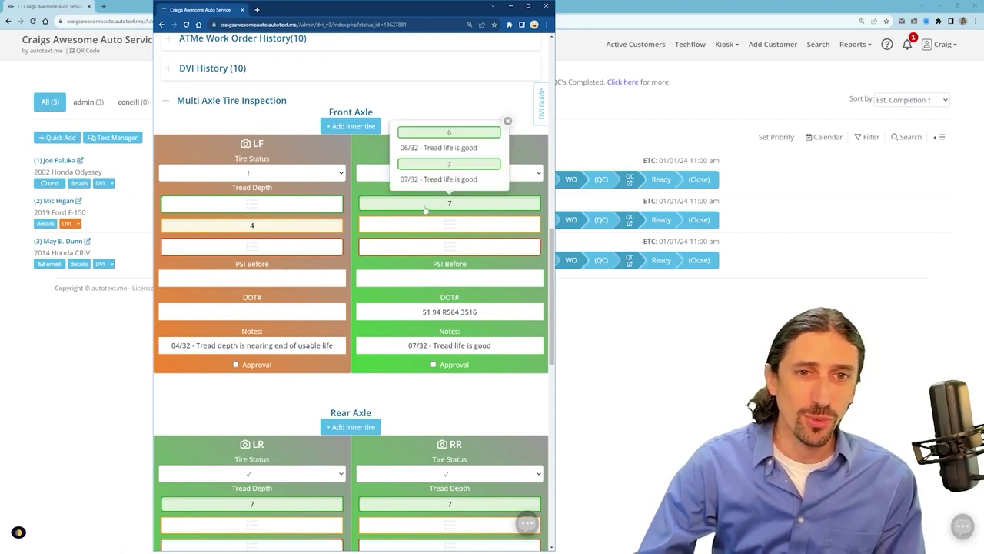
pyautogui.click(453, 143)
pyautogui.click(269, 204)
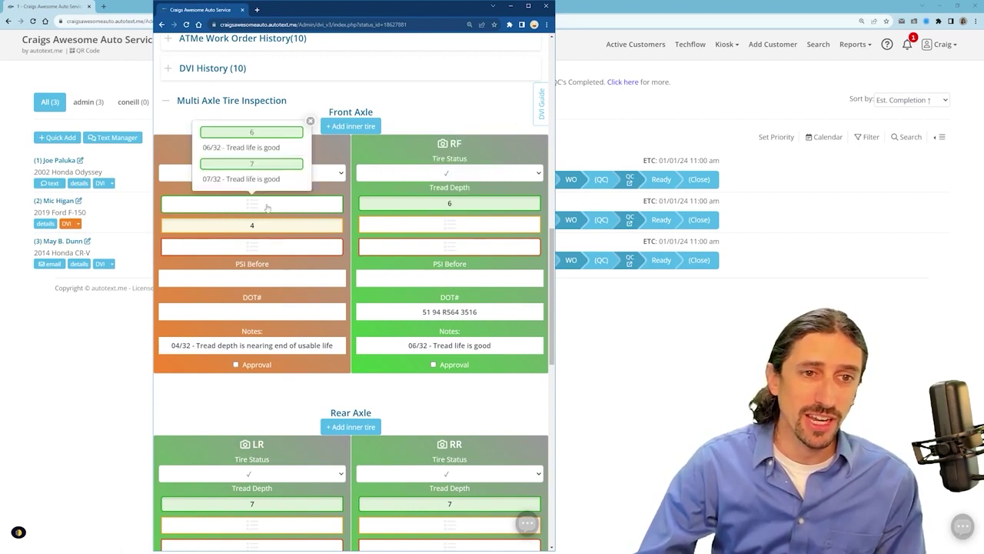
pyautogui.click(284, 142)
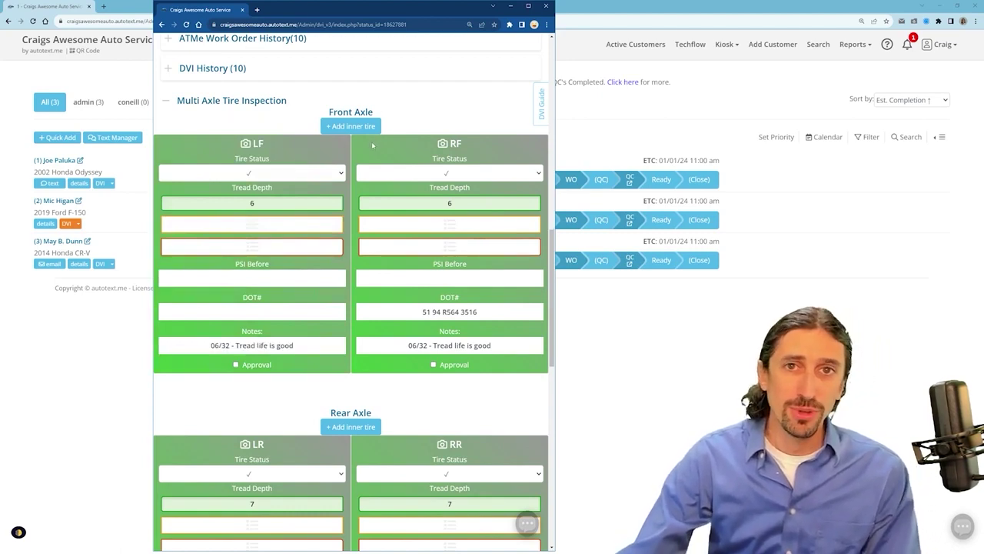
# Step: Mark the left front tire as X, "Defect or damage found", and open its notes for editing
pyautogui.scroll(-1, 482, 190)
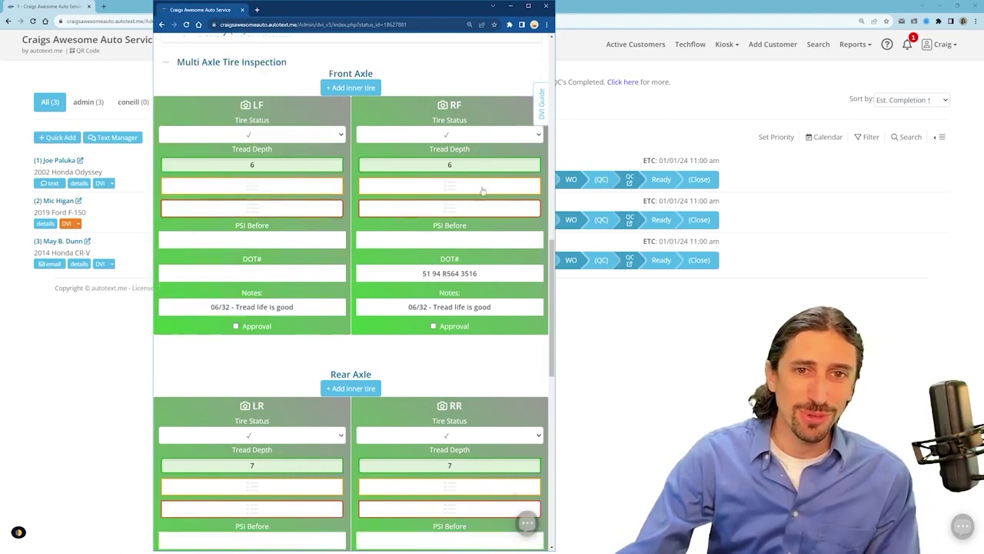
pyautogui.click(247, 210)
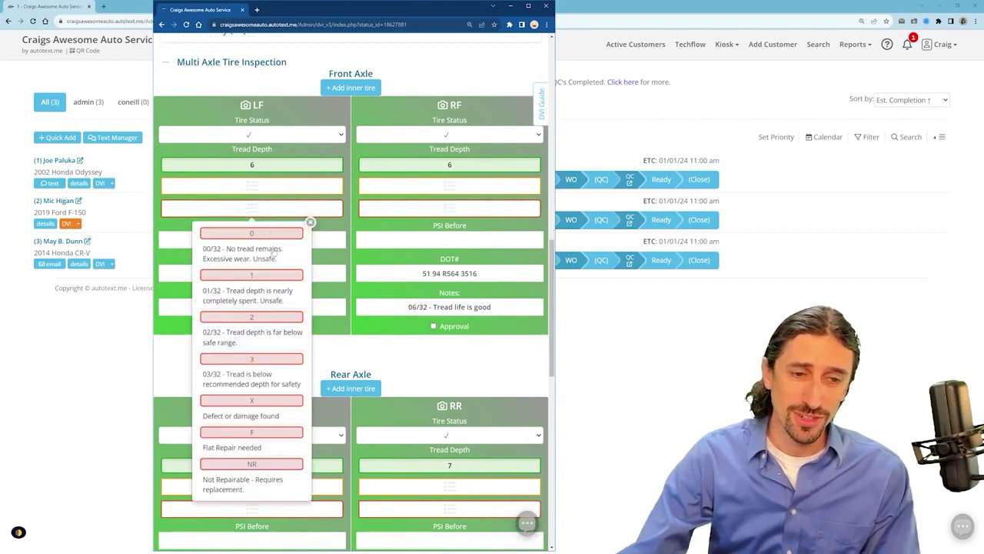
pyautogui.scroll(-4, 274, 256)
pyautogui.click(253, 259)
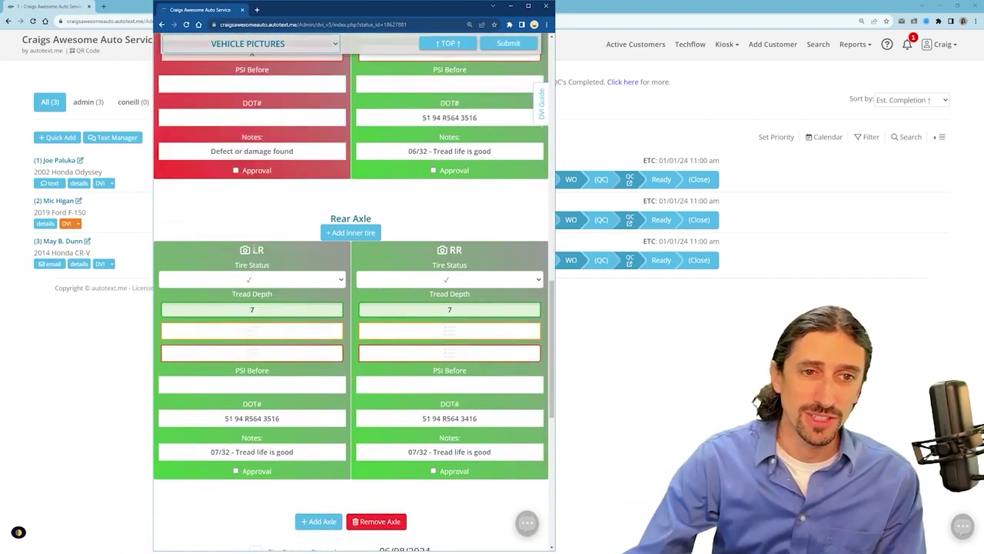
pyautogui.scroll(4, 302, 216)
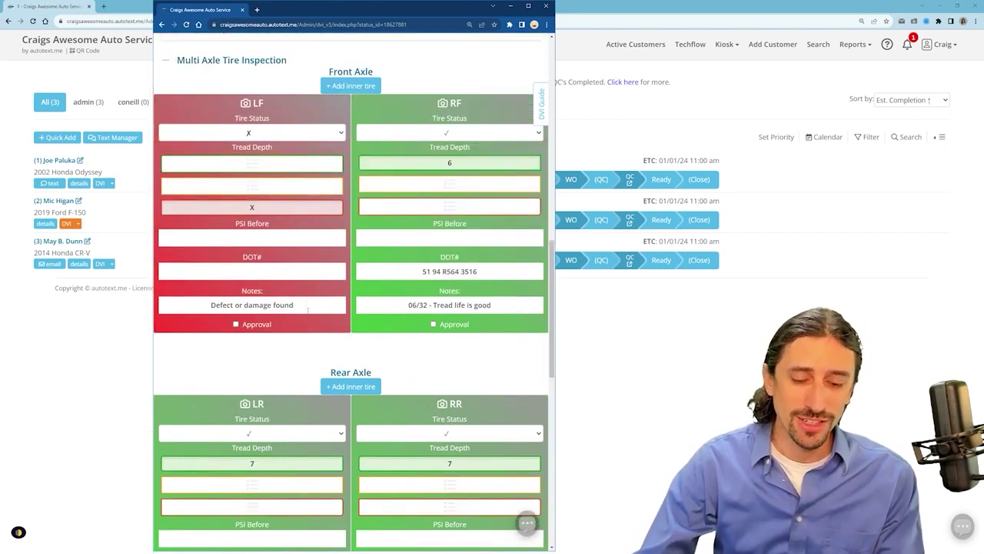
pyautogui.click(307, 309)
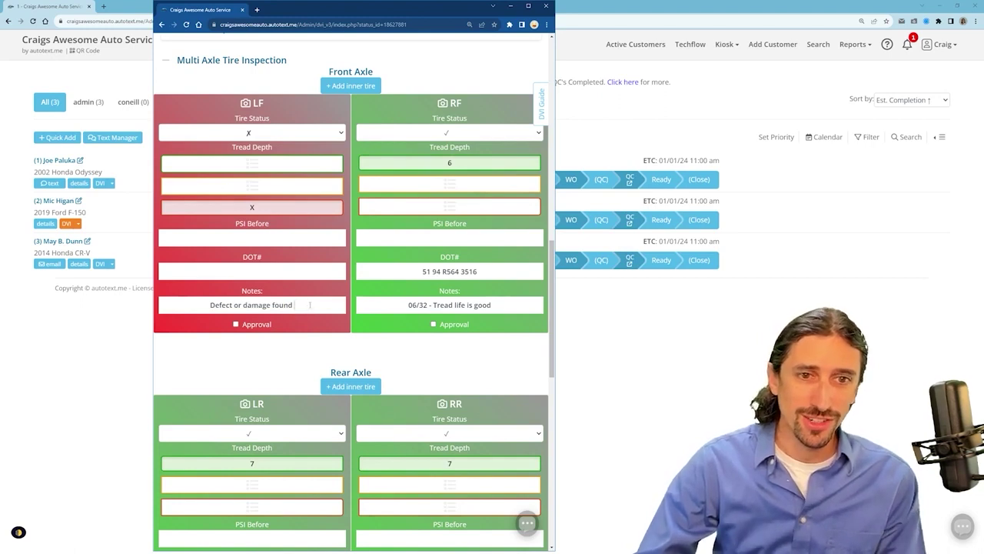
# Step: Add inner tires to the rear axle and delete them again, confirming the removal
pyautogui.scroll(-3, 380, 213)
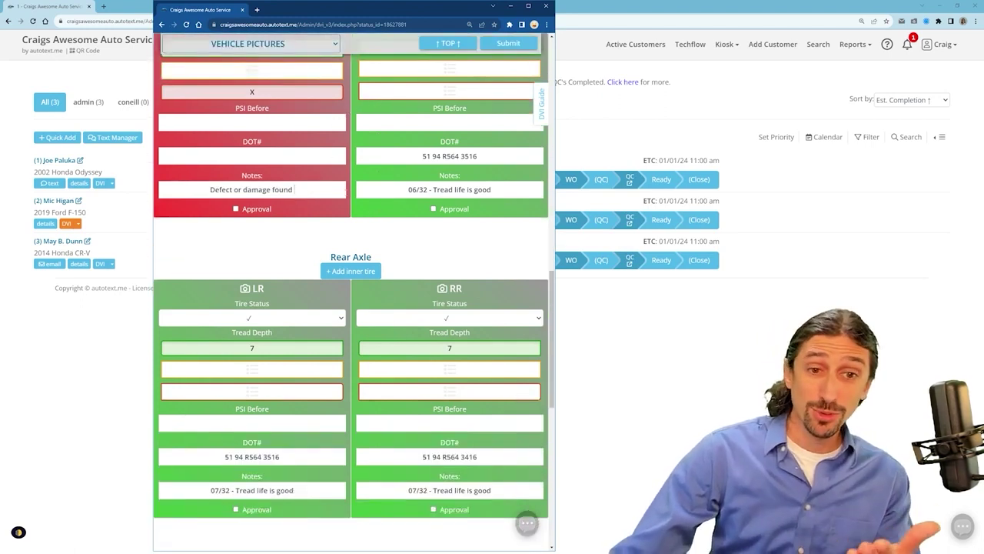
pyautogui.scroll(-2, 316, 197)
pyautogui.click(349, 156)
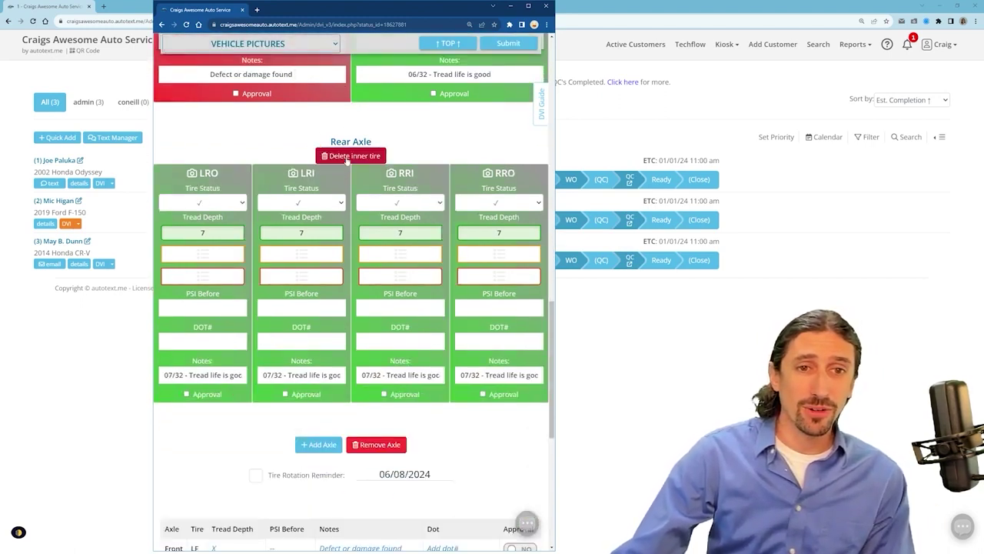
pyautogui.click(352, 157)
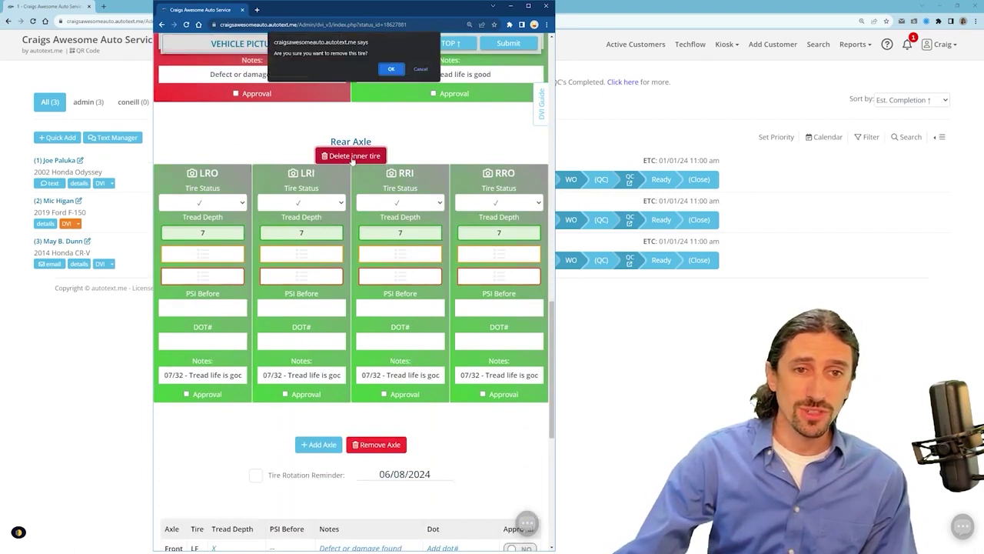
pyautogui.click(391, 68)
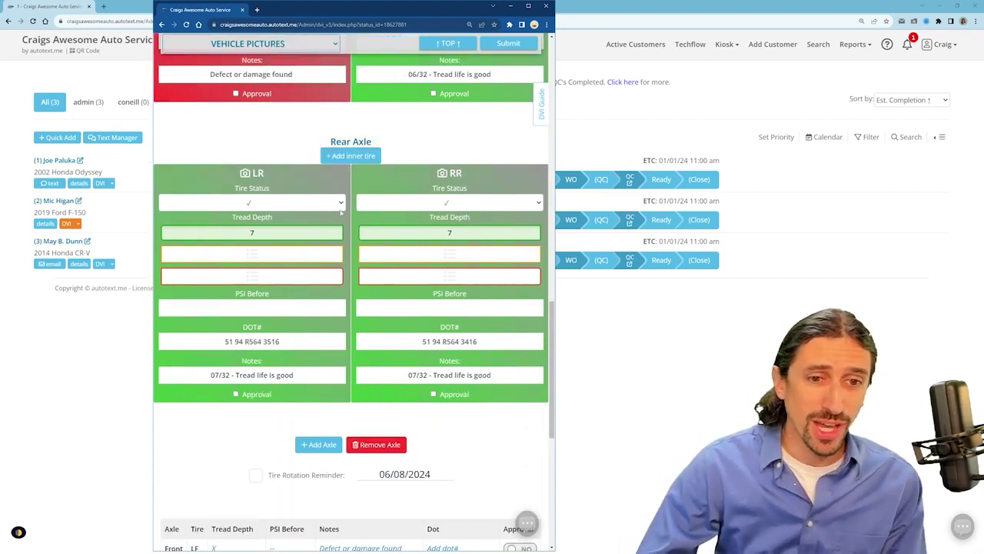
pyautogui.scroll(-2, 337, 299)
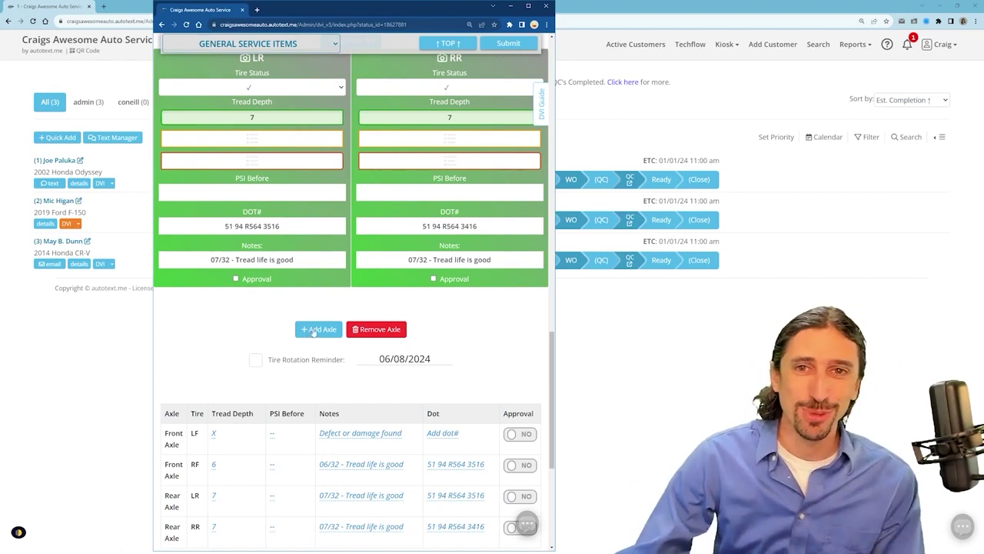
# Step: Show the inspection items below the tire table as a full sheet, and return to the collapsed overview
pyautogui.scroll(-4, 382, 223)
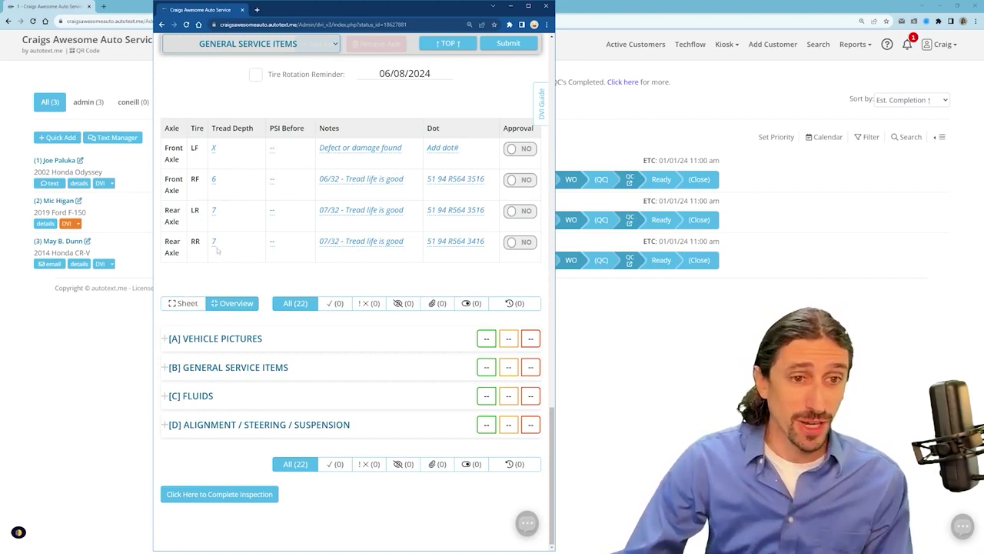
pyautogui.click(196, 303)
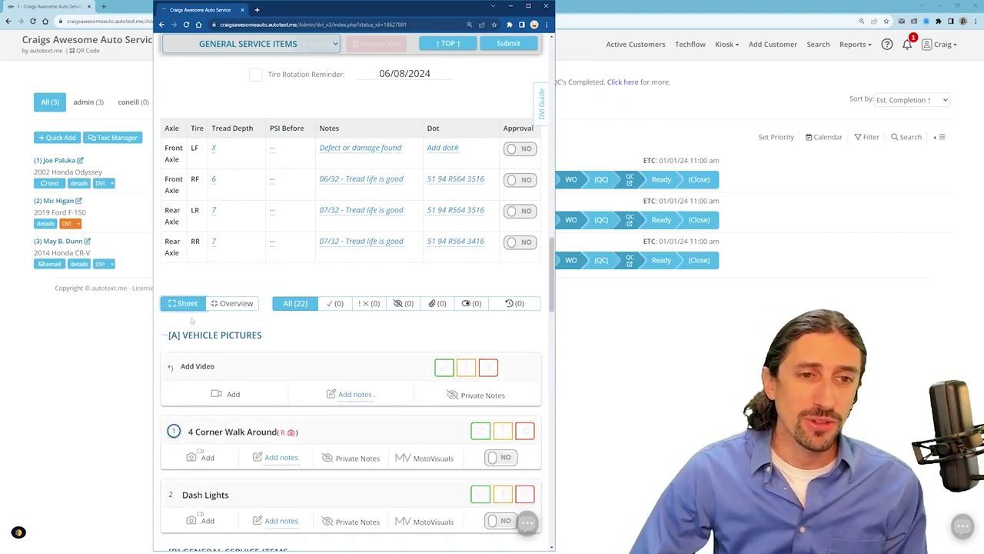
pyautogui.click(238, 304)
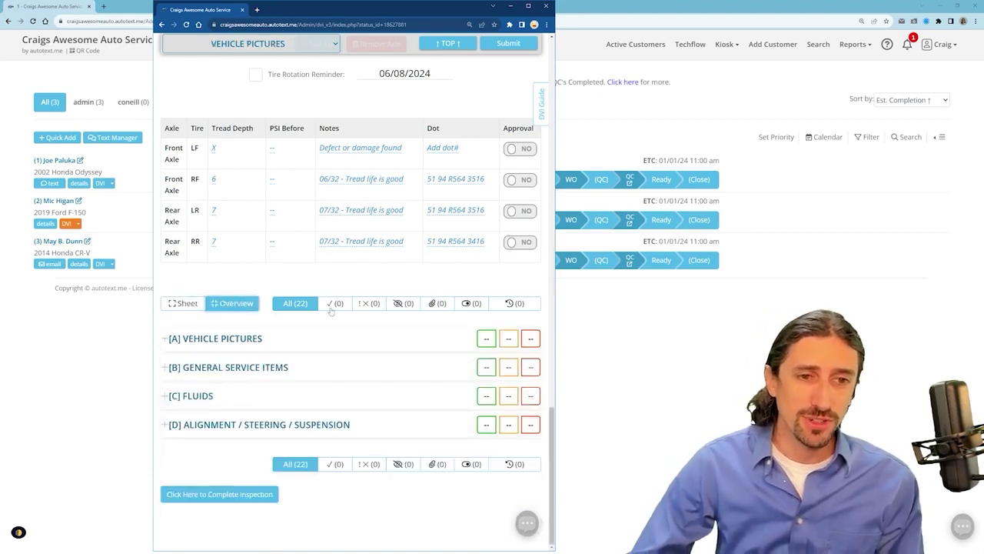
# Step: Expand the Vehicle Pictures section and add photos 20180603_173231, 20180603_173239, 20180603_173251 and 20180603_173259 to 4 Corner Walk Around
pyautogui.click(235, 340)
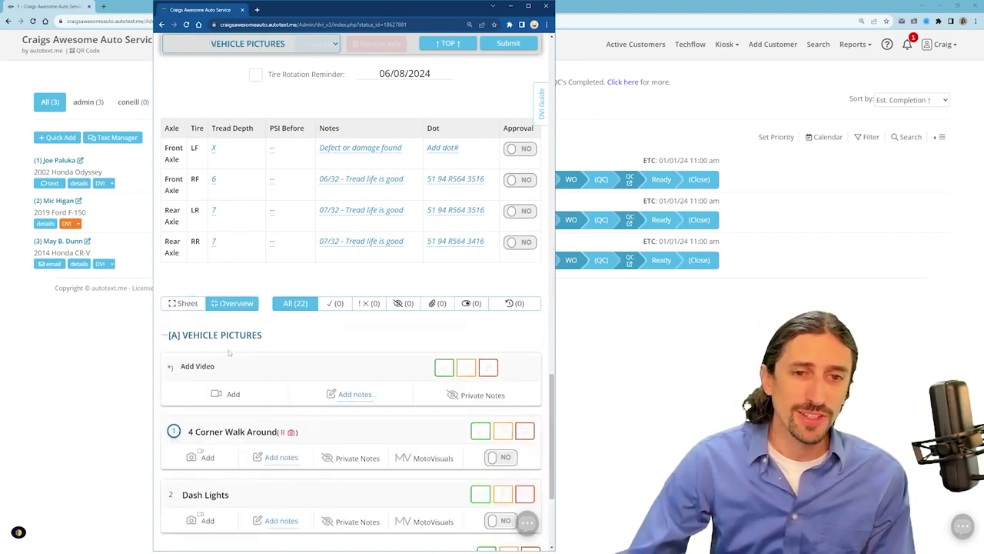
pyautogui.scroll(-5, 229, 352)
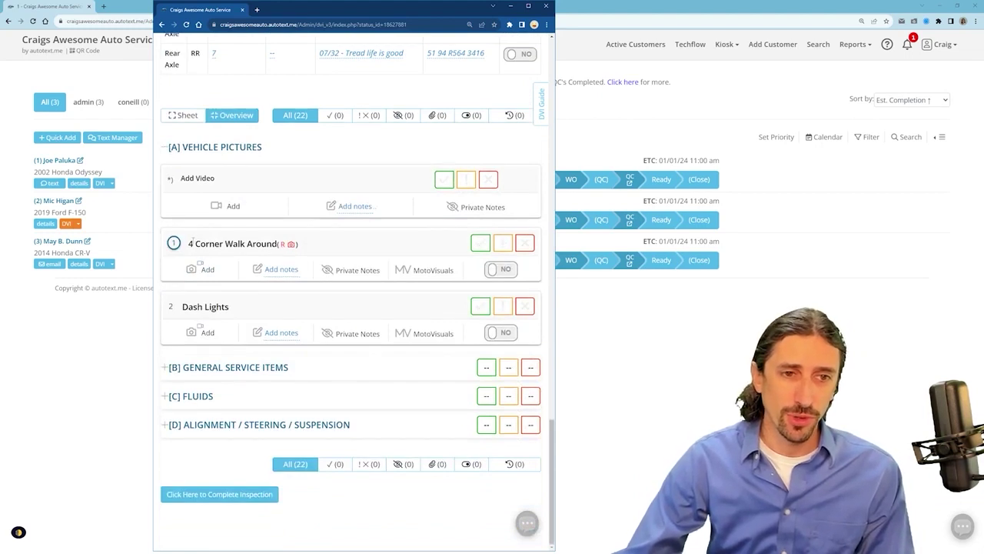
pyautogui.moveTo(194, 243); pyautogui.dragTo(279, 244)
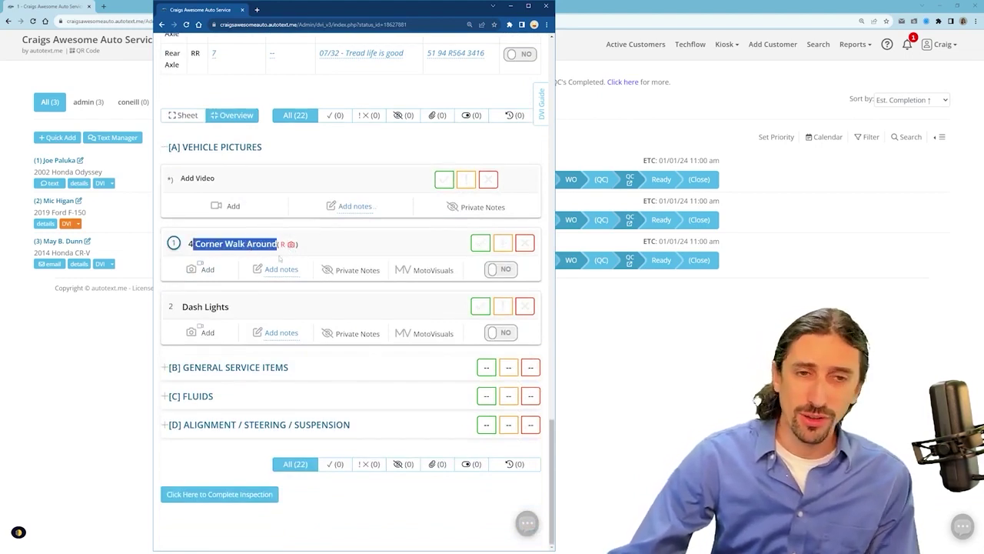
pyautogui.click(206, 269)
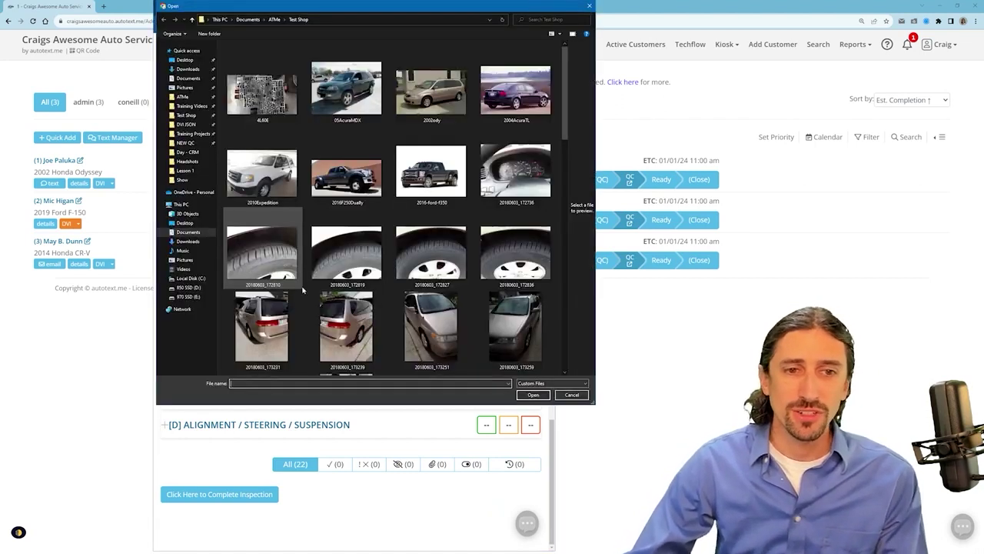
pyautogui.click(261, 327)
pyautogui.keyDown('shift'); pyautogui.click(515, 327); pyautogui.keyUp('shift')
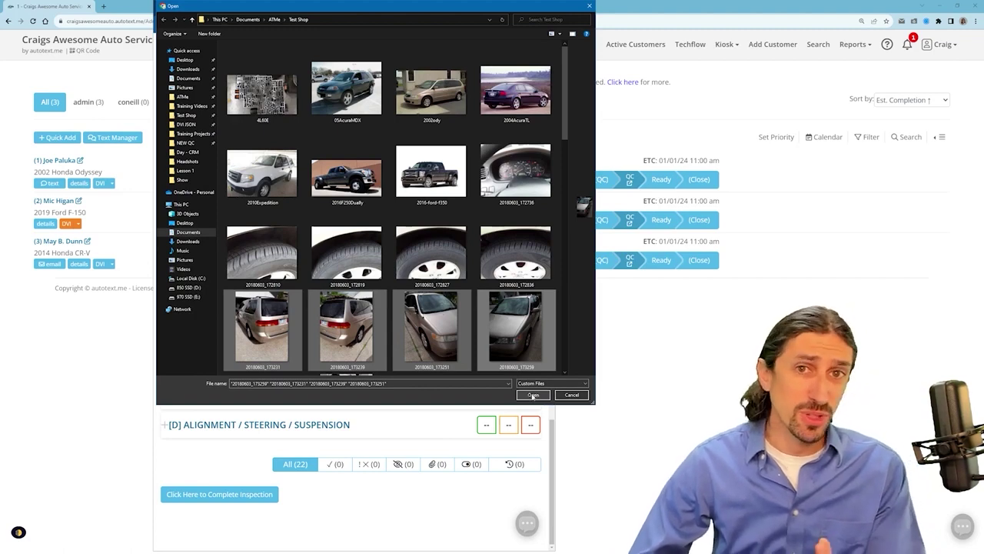
pyautogui.click(533, 396)
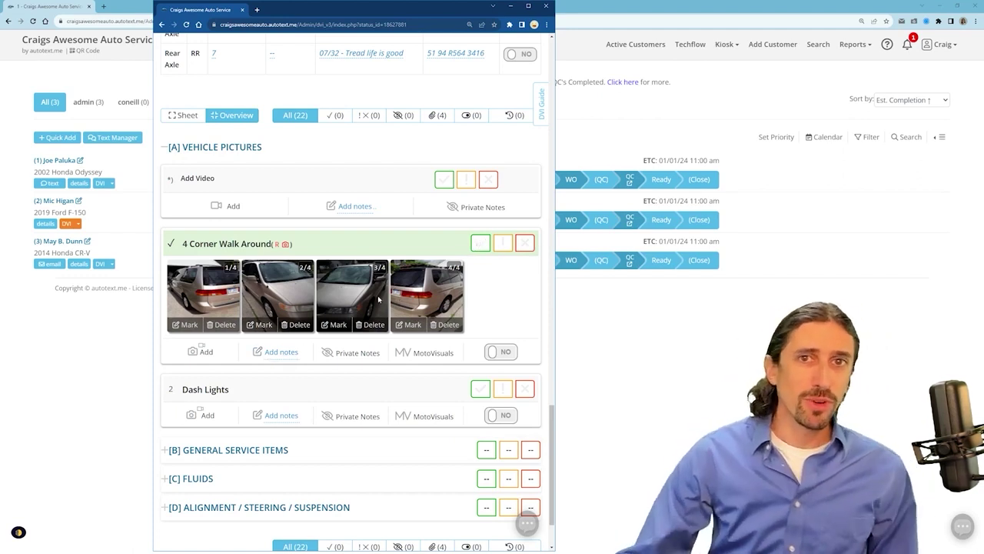
# Step: Rate 4 Corner Walk Around with the green check mark, and view its first photo enlarged before closing it
pyautogui.click(479, 243)
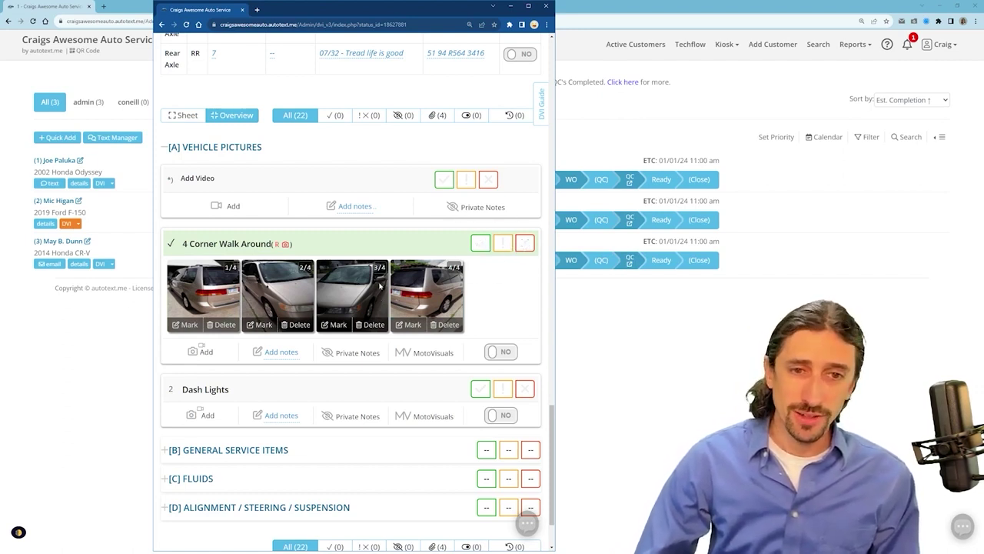
pyautogui.click(480, 243)
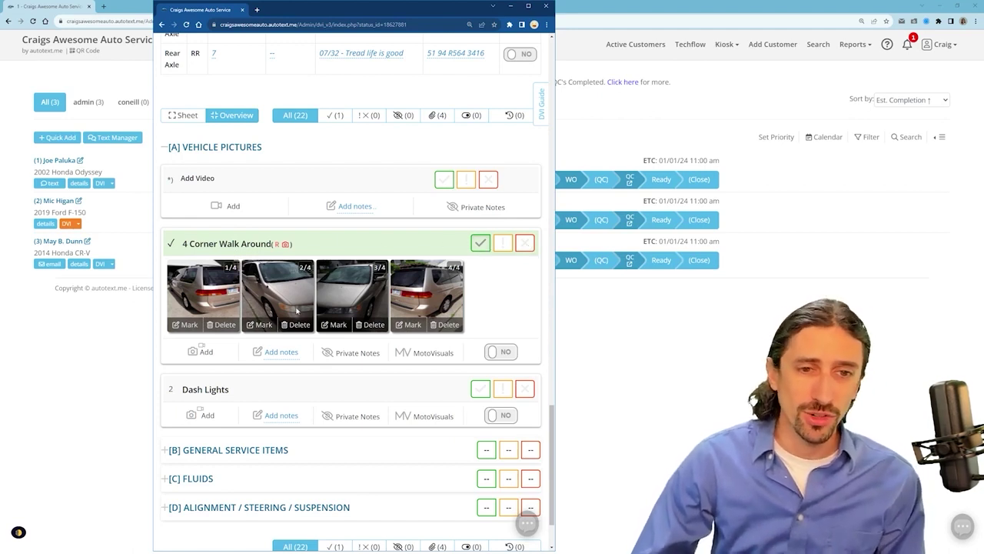
pyautogui.click(191, 299)
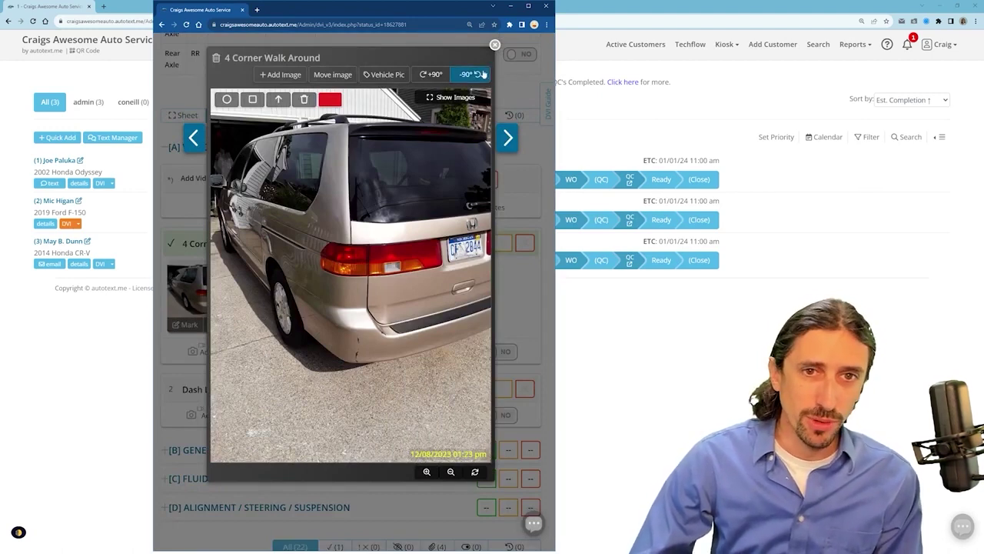
pyautogui.click(495, 45)
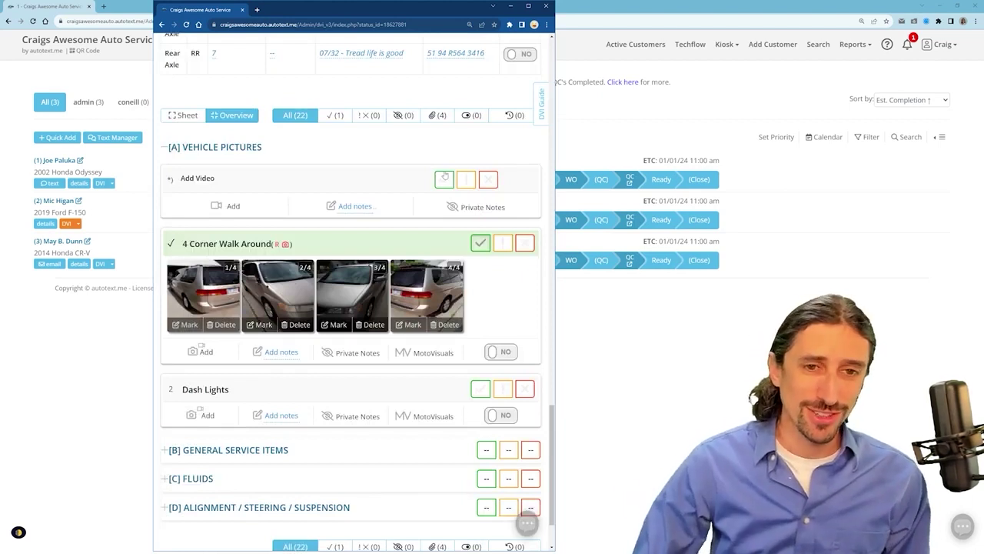
# Step: Expand the Fluids section and add the ATF photo to the Transmission Fluid item
pyautogui.scroll(-2, 433, 273)
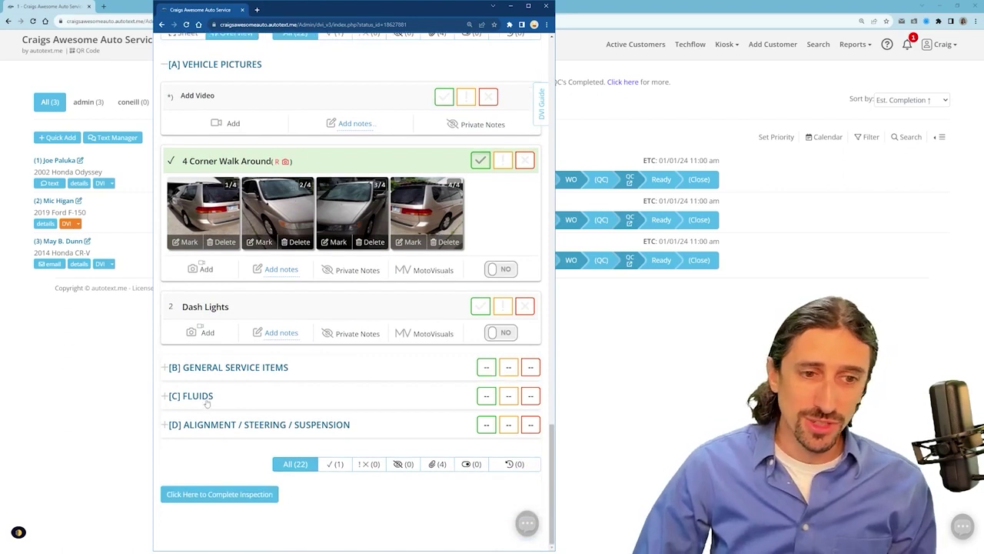
pyautogui.click(207, 399)
pyautogui.scroll(-3, 246, 359)
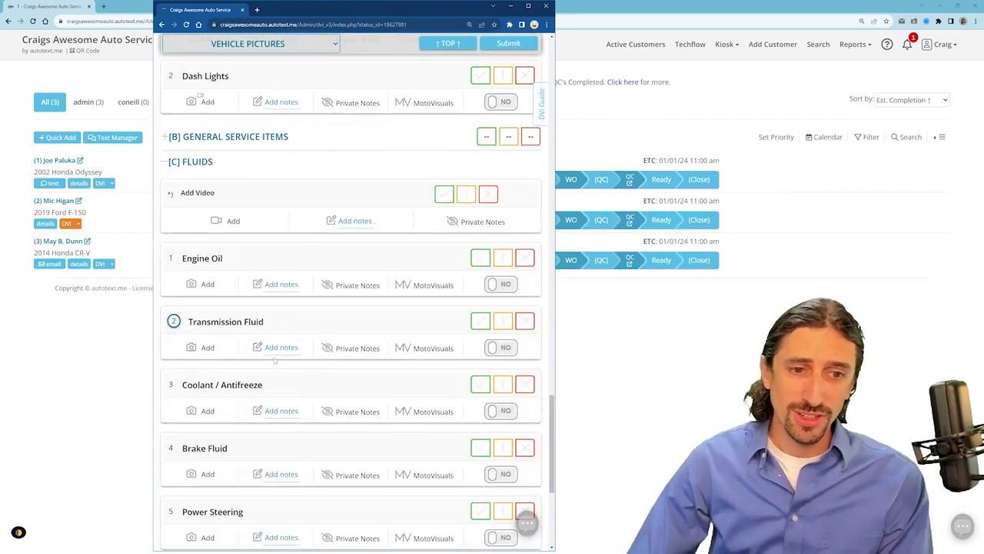
pyautogui.click(209, 347)
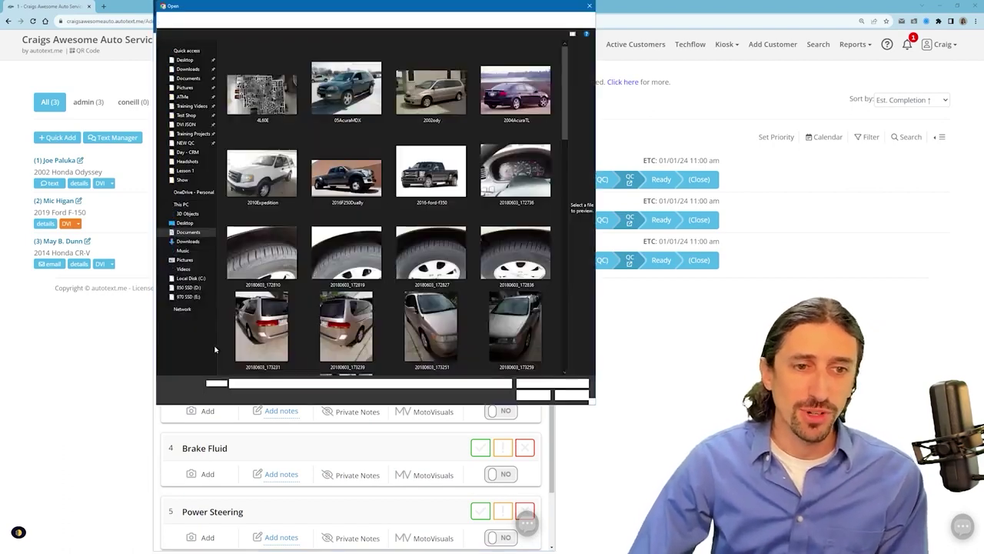
pyautogui.scroll(-3, 305, 233)
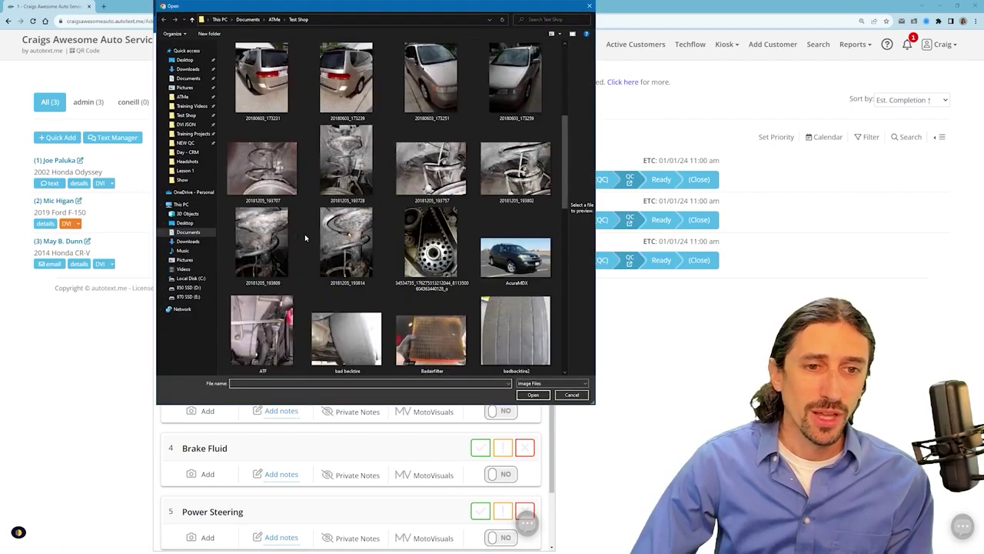
pyautogui.click(283, 331)
pyautogui.click(533, 394)
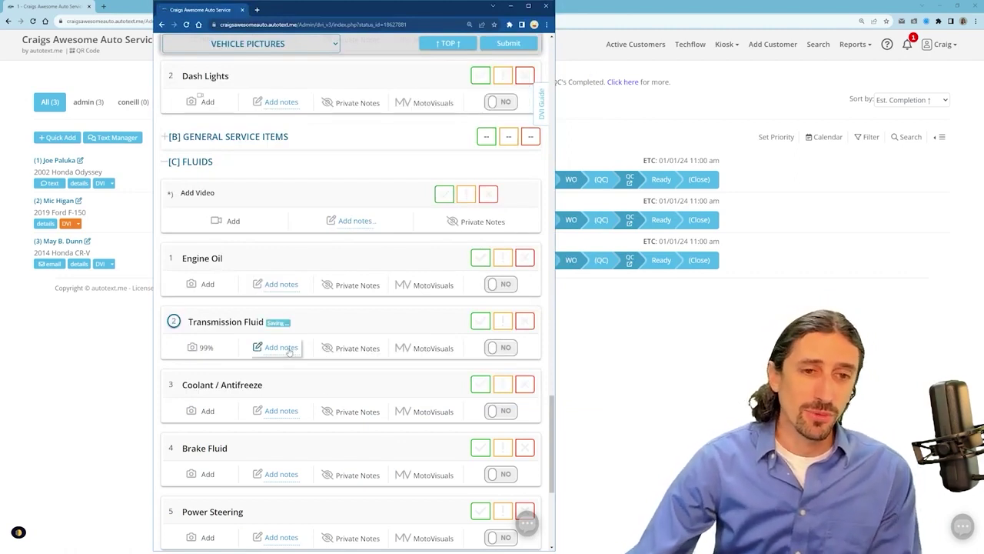
# Step: Save the Transmission Fluid note "Fair condition, this should be serviced before it degrades further." with the drain and refill recommendation, and rate it red X
pyautogui.click(293, 434)
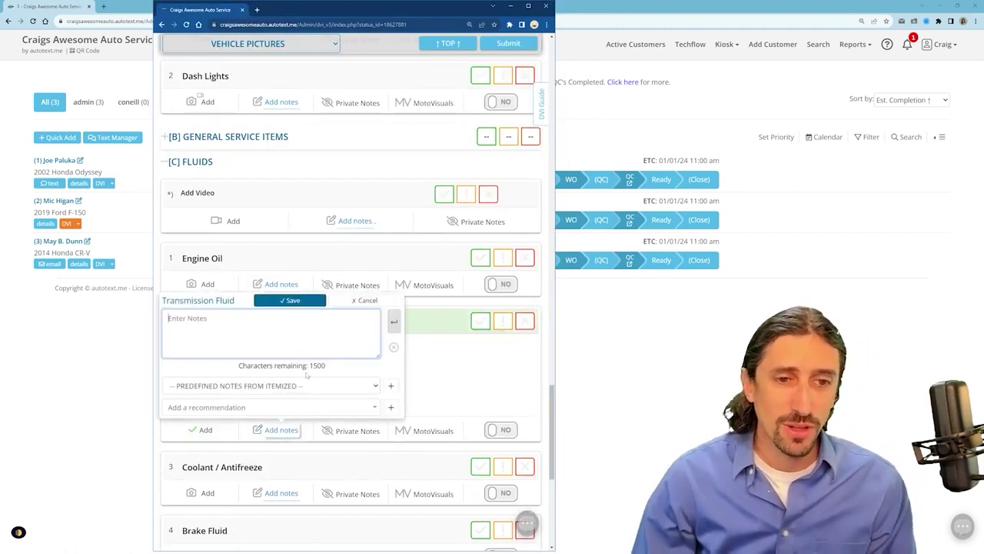
pyautogui.click(256, 386)
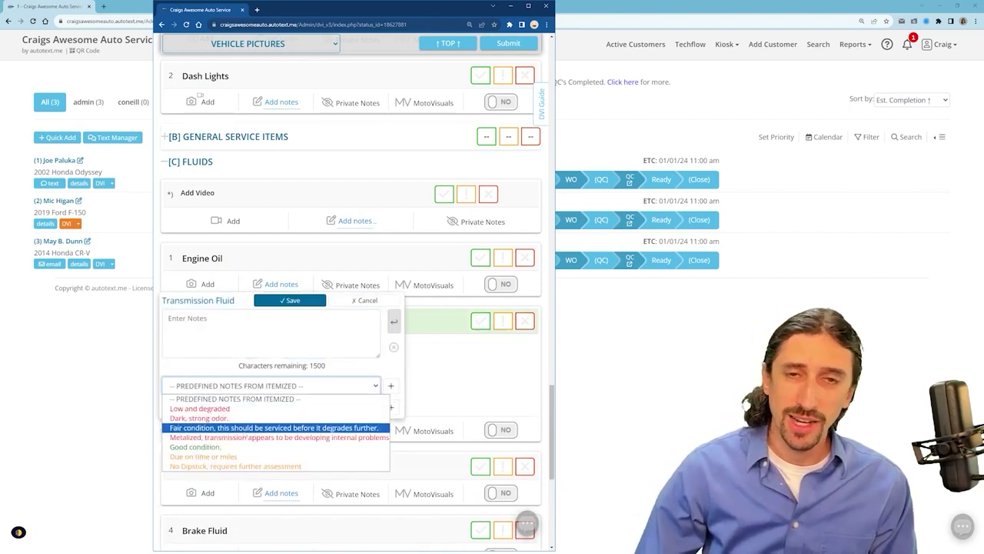
pyautogui.click(246, 427)
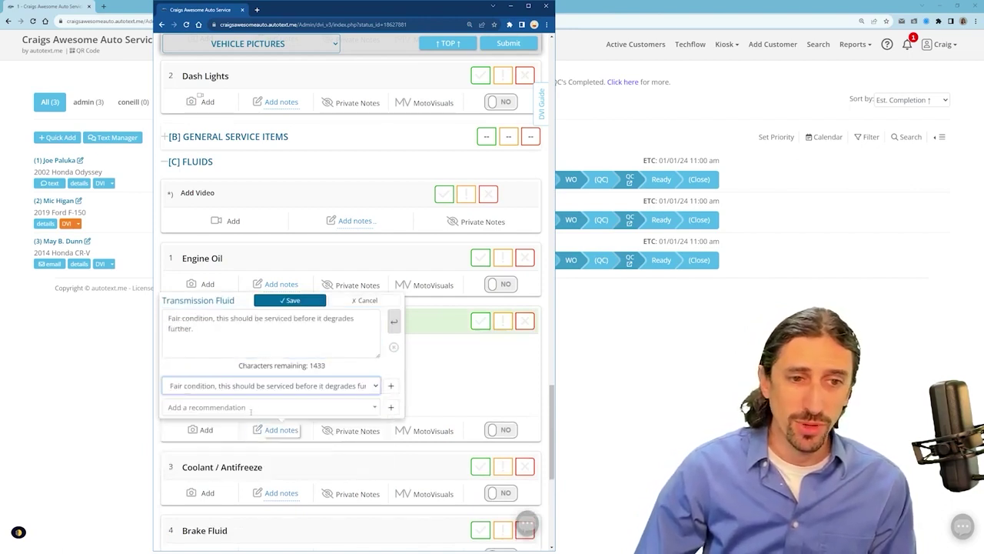
pyautogui.click(256, 407)
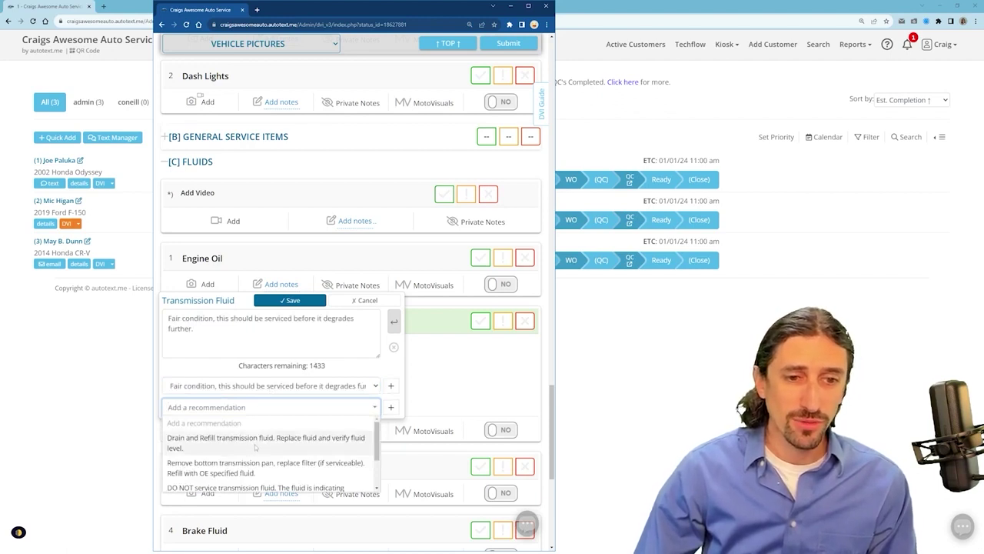
pyautogui.click(255, 443)
pyautogui.click(305, 299)
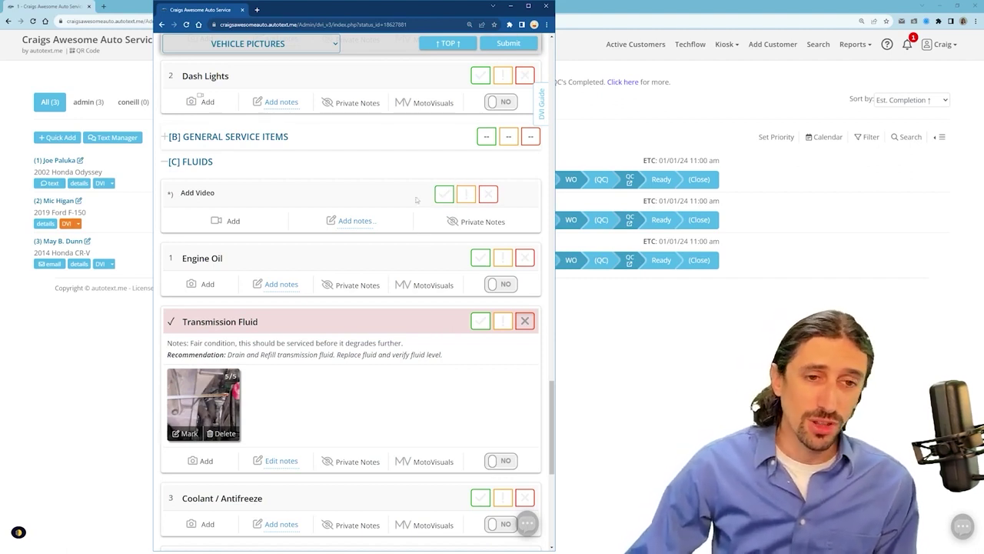
# Step: Submit the inspection as complete from the end of the inspection form
pyautogui.scroll(-4, 416, 246)
pyautogui.scroll(-3, 397, 263)
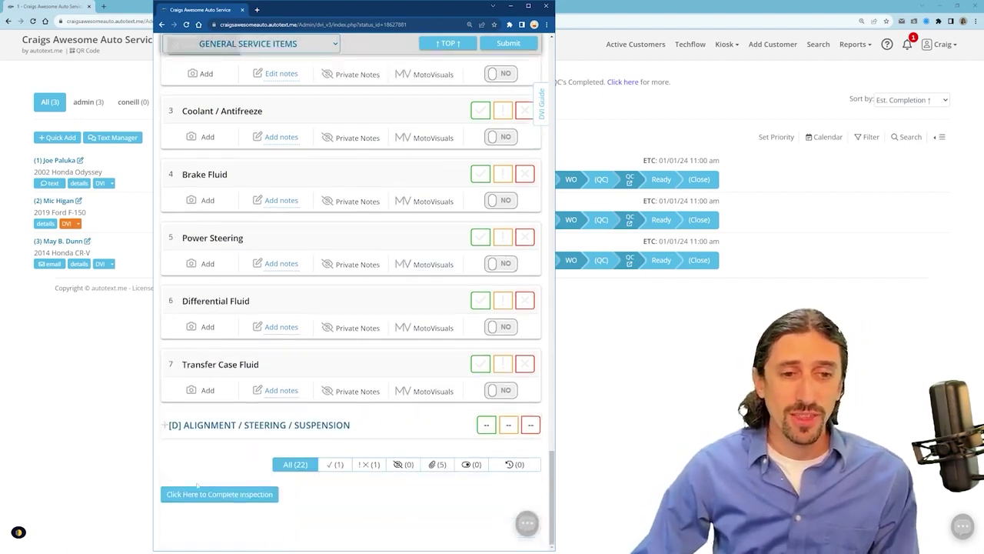
pyautogui.click(208, 498)
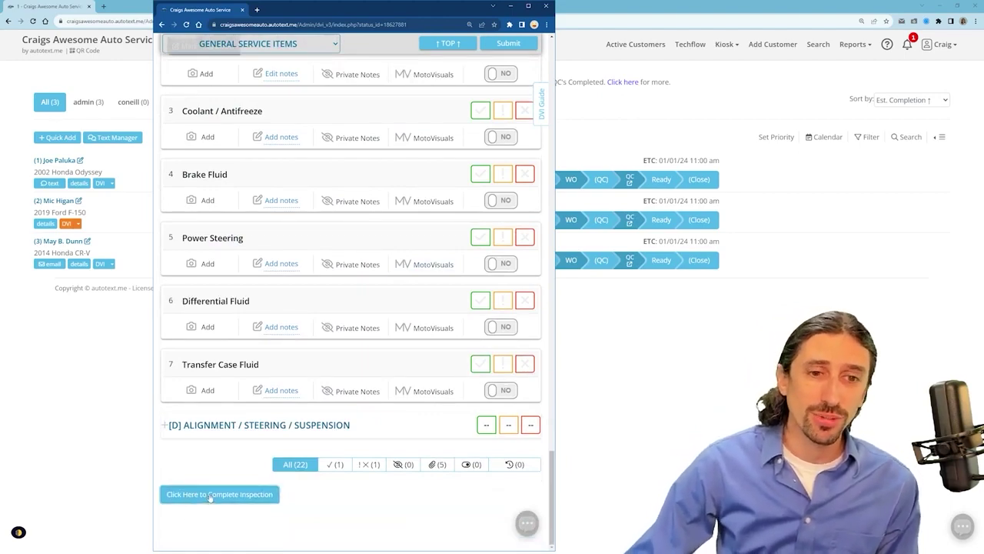